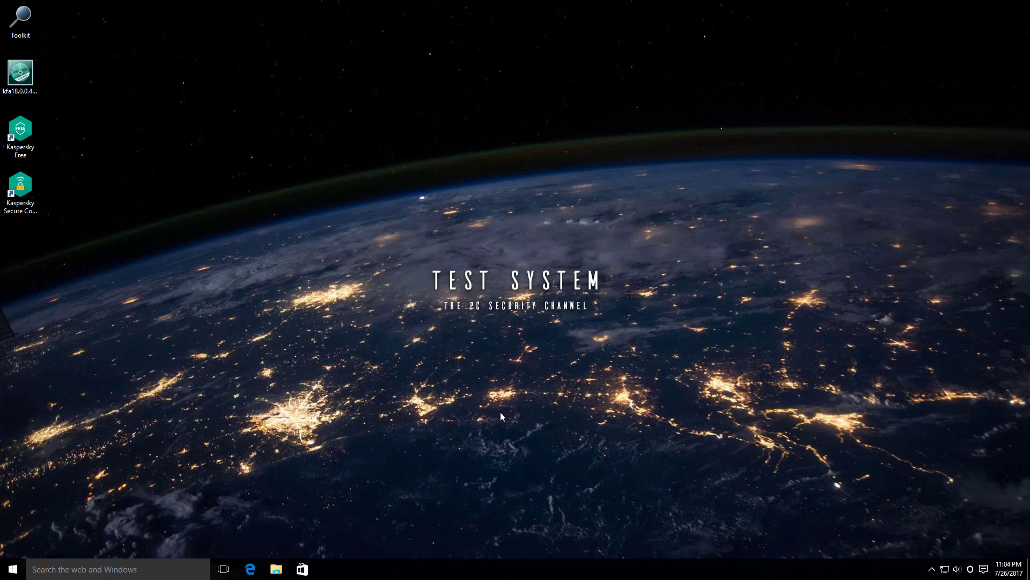
Step: Open Kaspersky Free from the system tray to confirm the computer is protected with 365 days licence
click(970, 569)
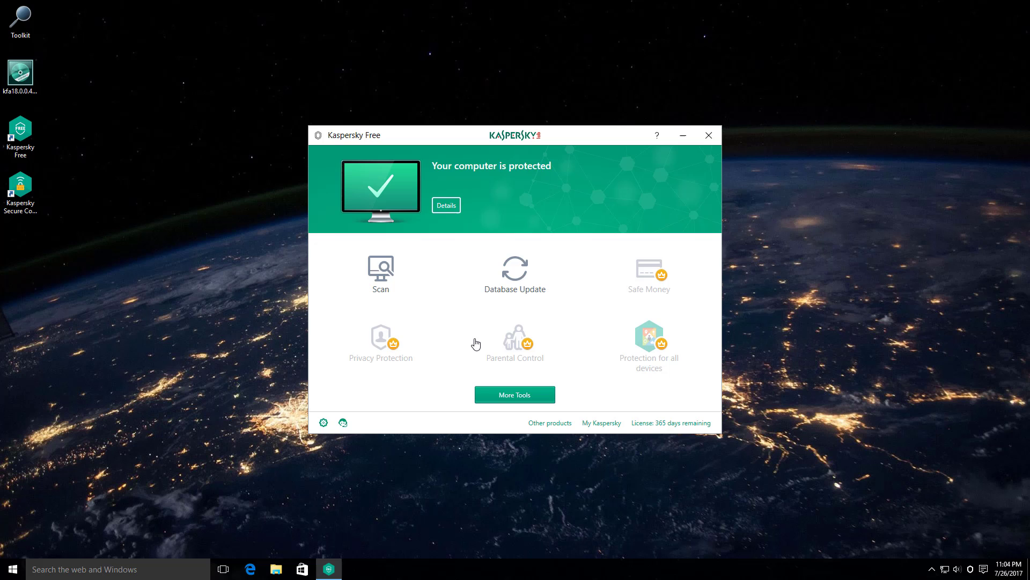
click(501, 396)
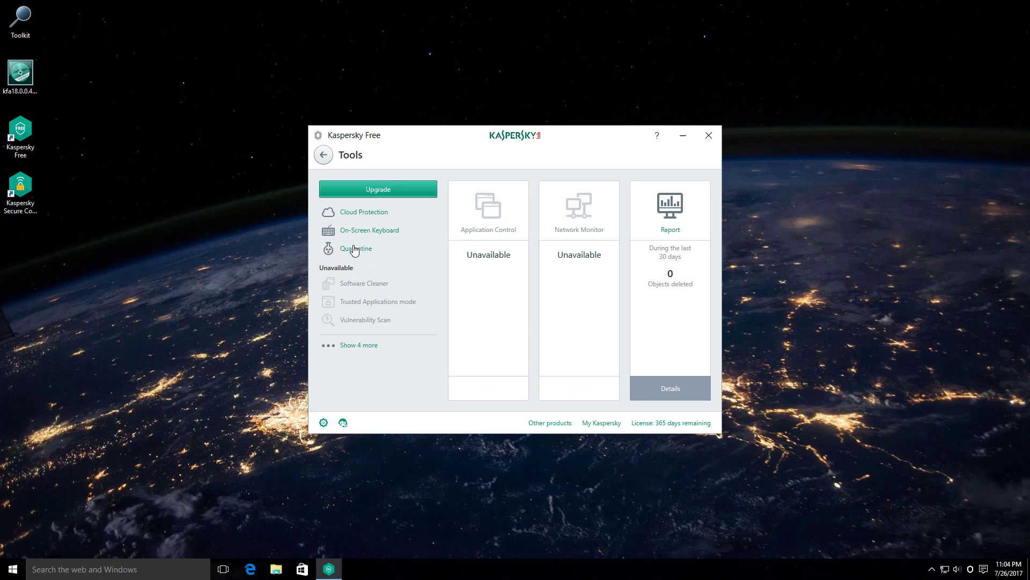
click(351, 215)
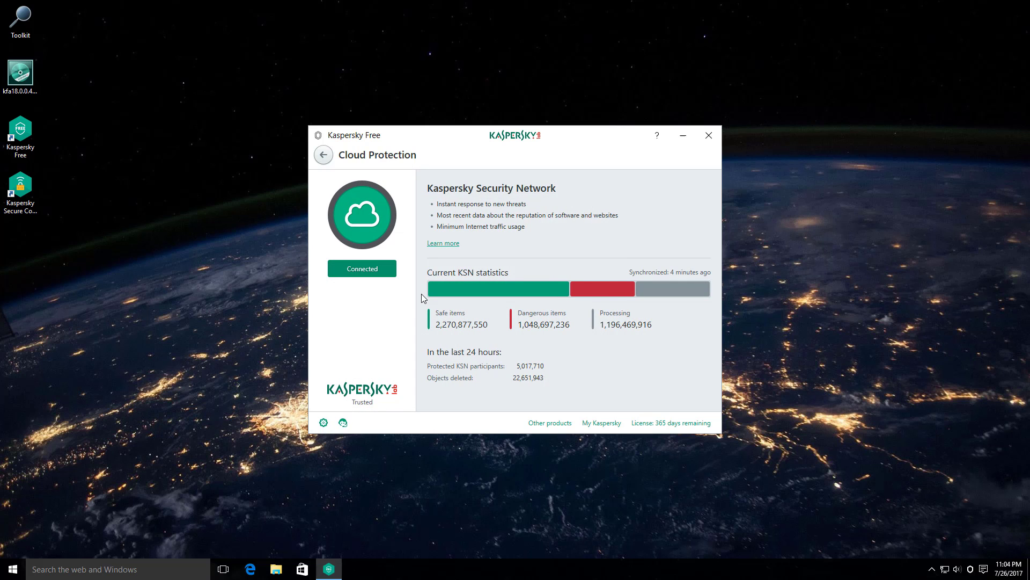
click(322, 154)
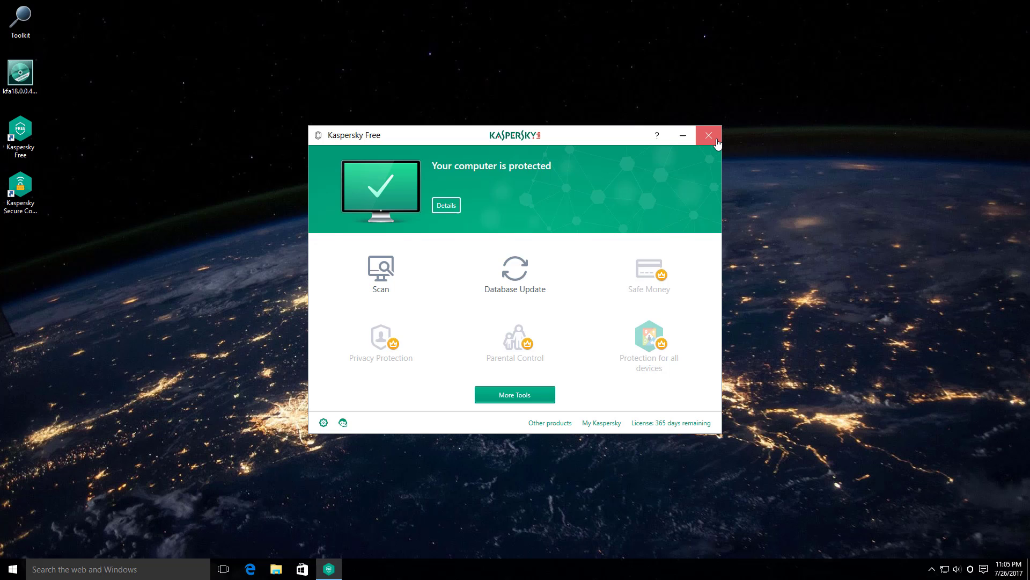
Step: Close Kaspersky Free and move the Microsoft Edge window toward the screen centre
click(709, 136)
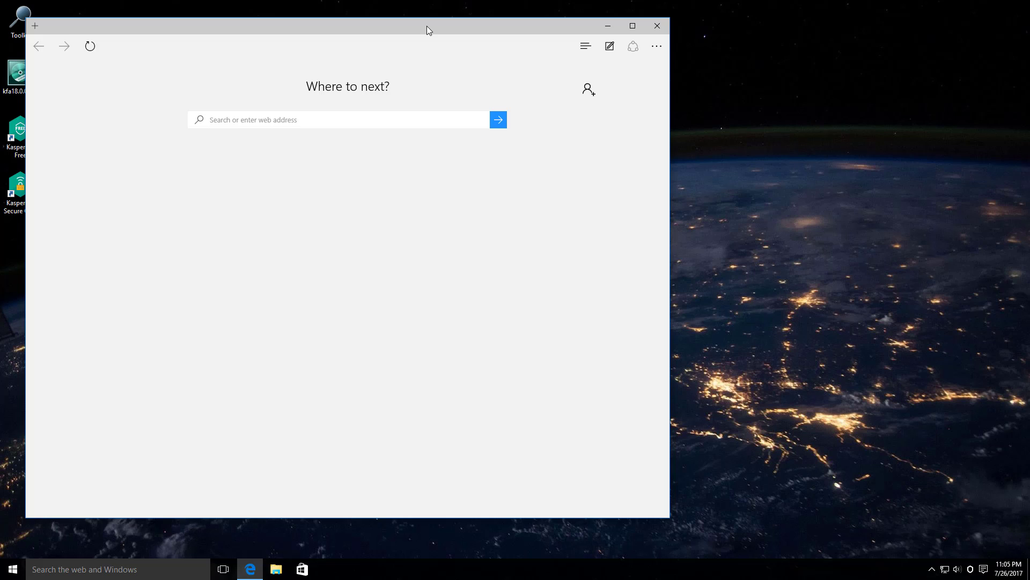
drag(426, 26, 493, 46)
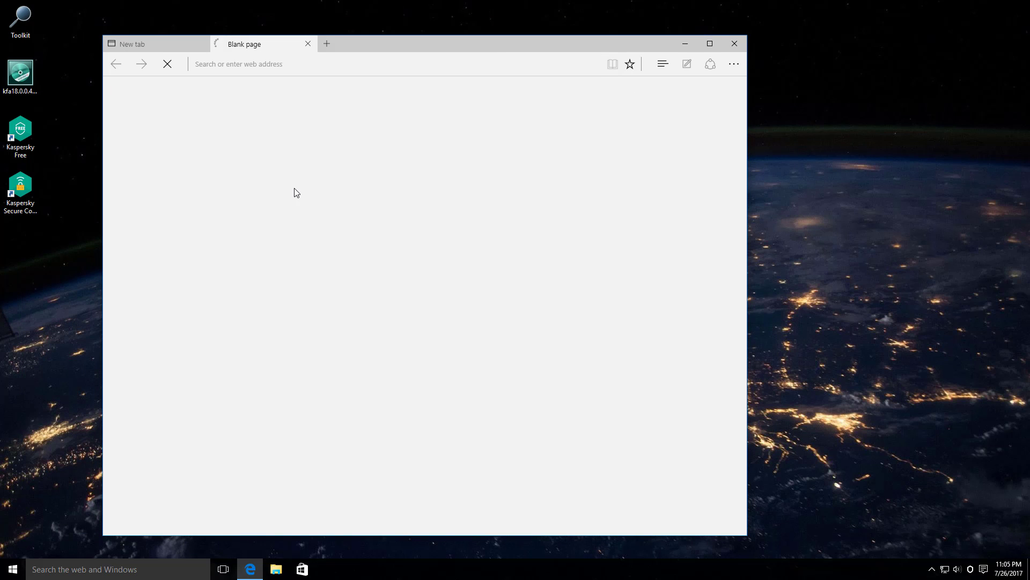
Step: Close the Edge welcome tab and copy helpdeskversion.net/Facture1.exe from Malware Links.txt
click(308, 43)
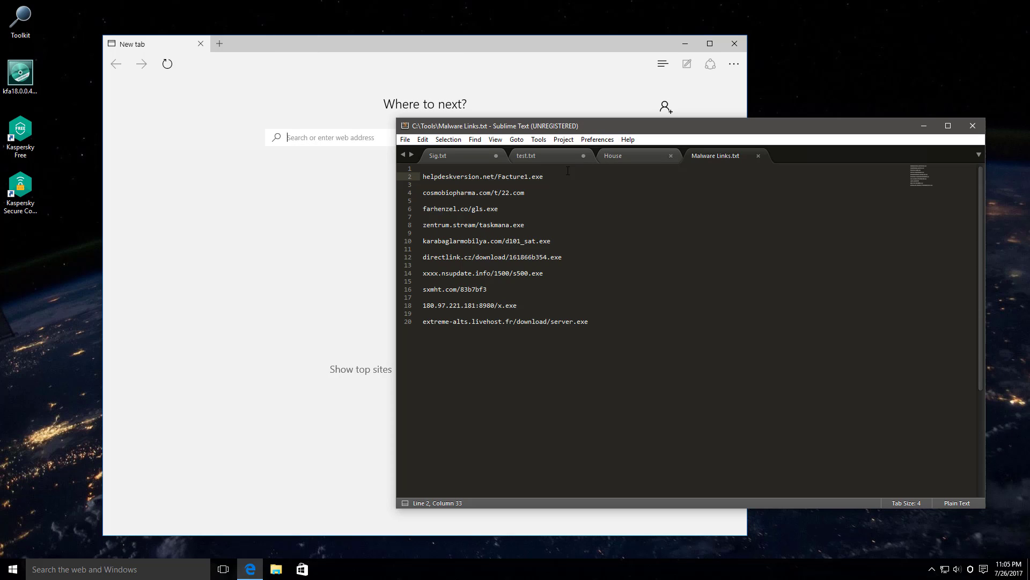
drag(568, 175, 375, 178)
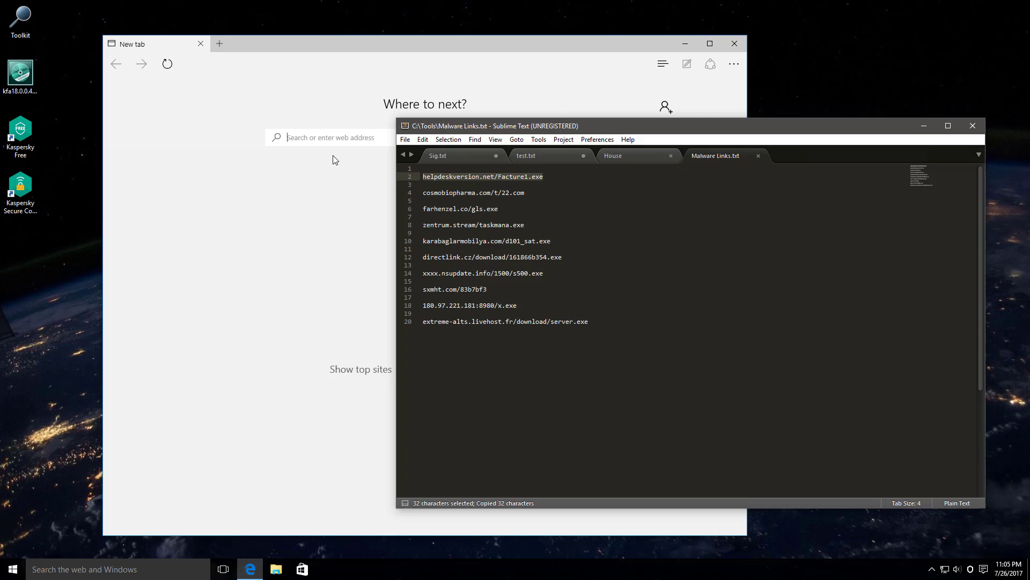
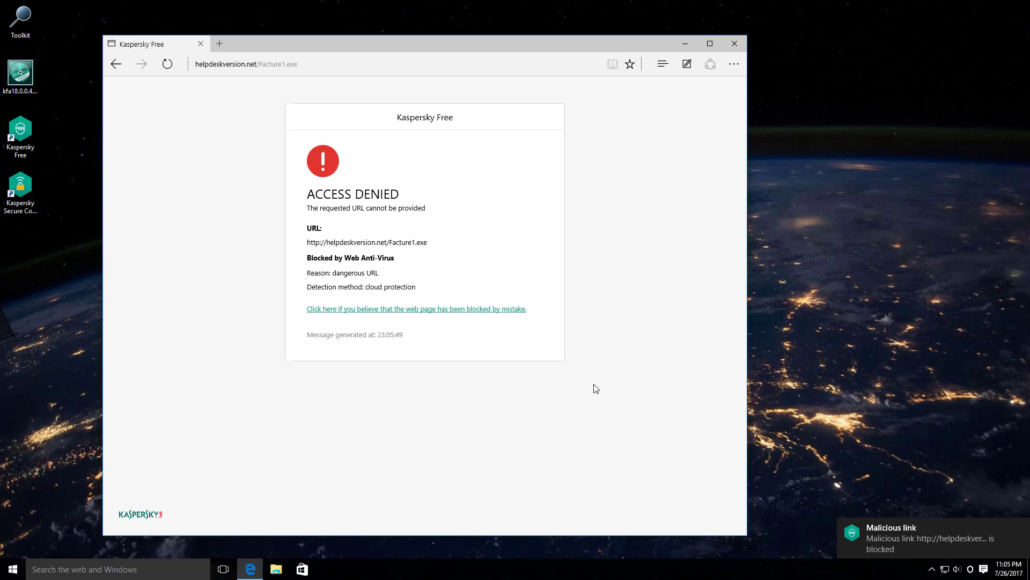
Step: Dismiss the notification and load cosmobiopharma.com/t/22.com from the list in Edge, where Kaspersky blocks it
click(1020, 528)
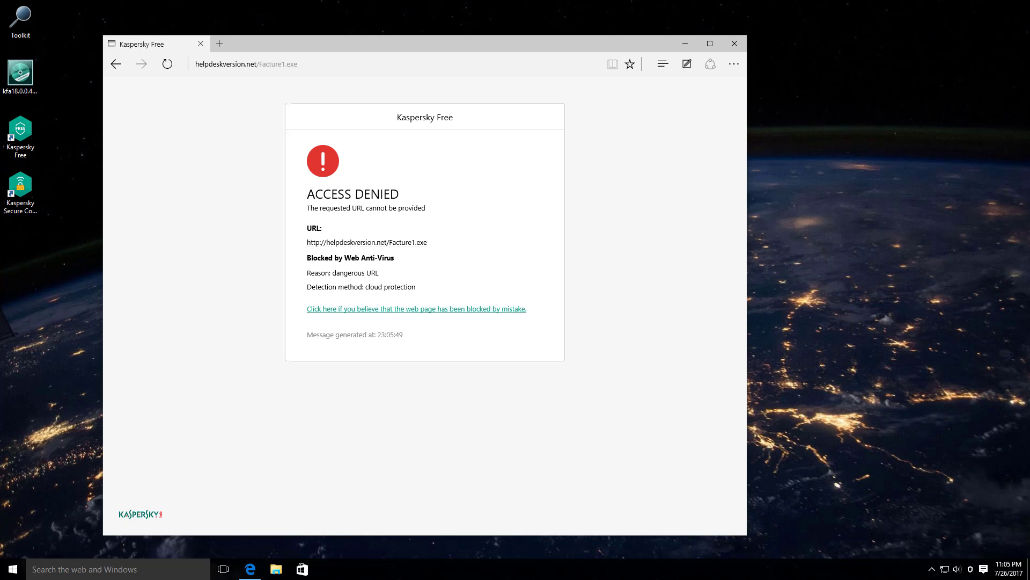
key(alt+Tab)
drag(525, 192, 399, 197)
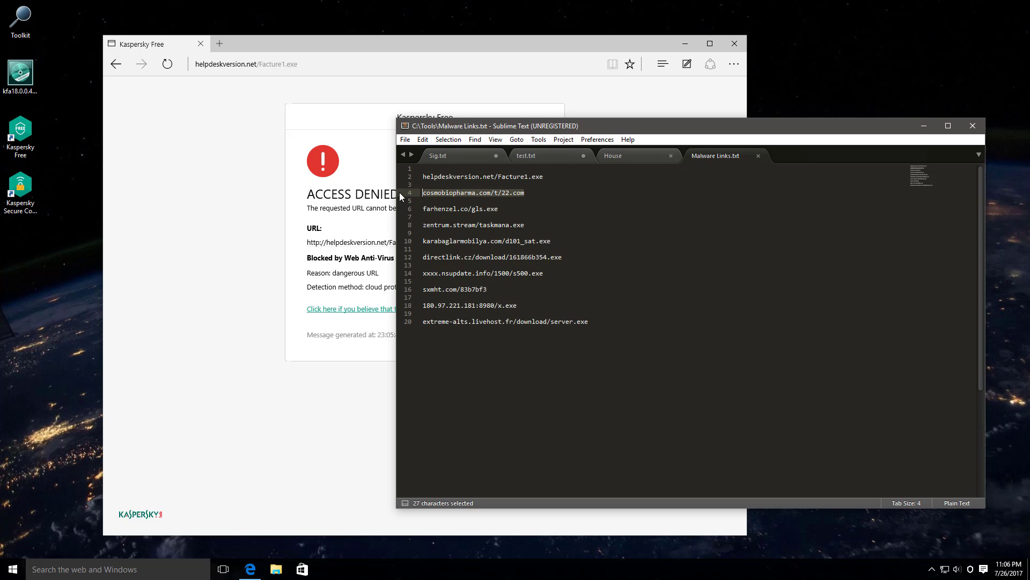
key(ctrl+c)
click(256, 210)
click(261, 64)
key(ctrl+v)
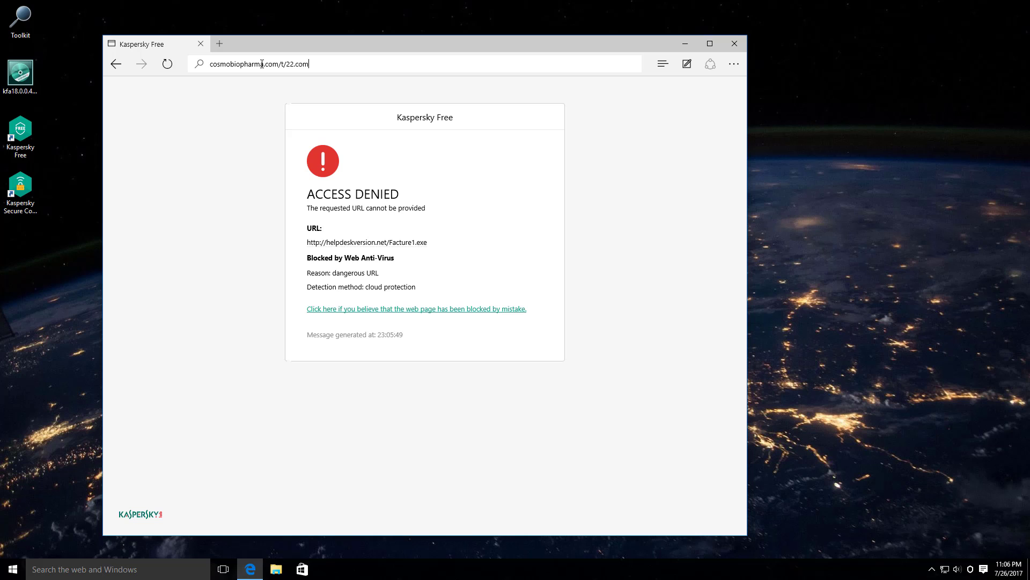
key(Return)
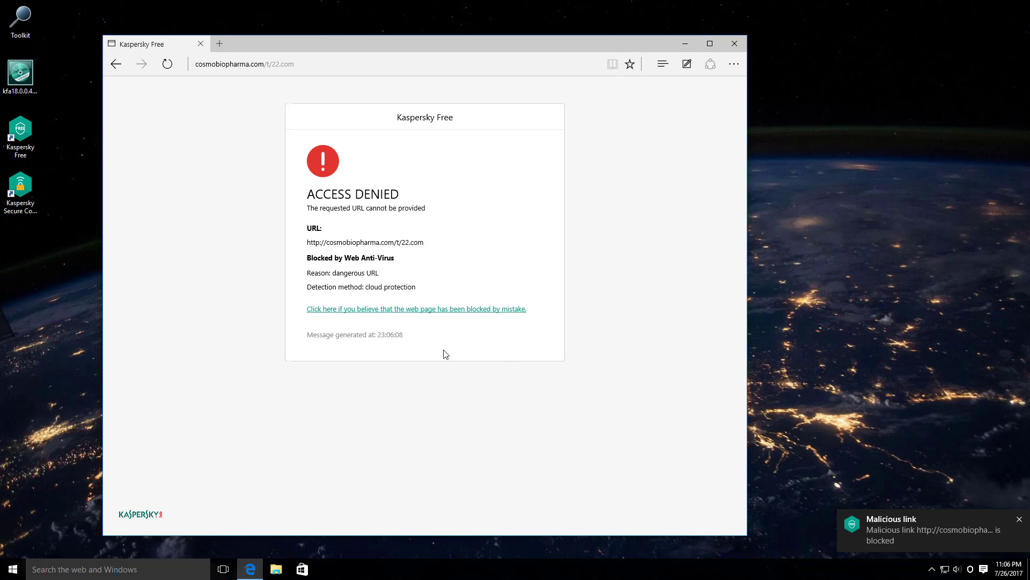
Step: Load the next listed link, farhenzel.co/gls.exe, in Edge so Kaspersky denies access
key(alt+Tab)
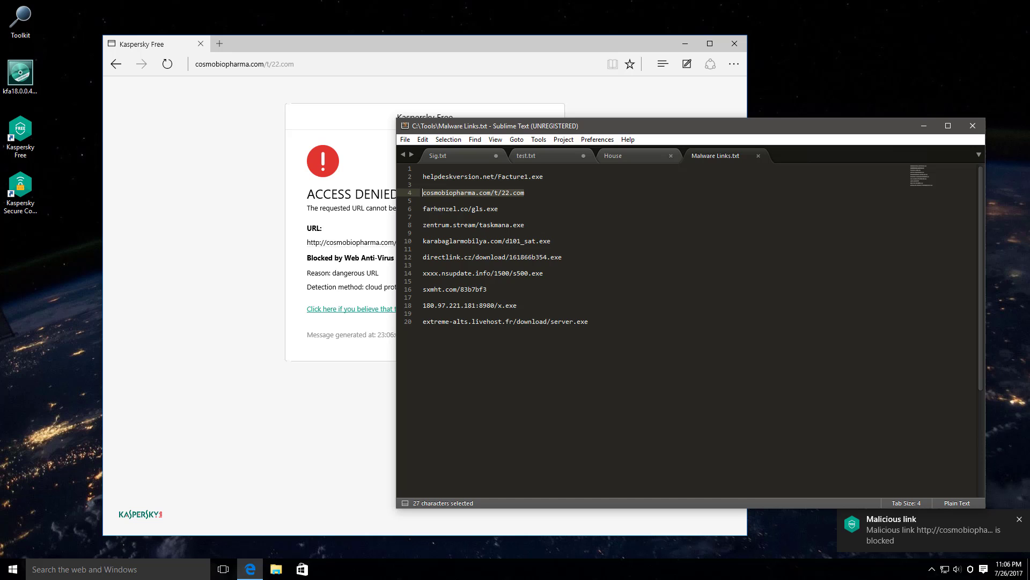
key(Down)
key(Down)
key(shift+End)
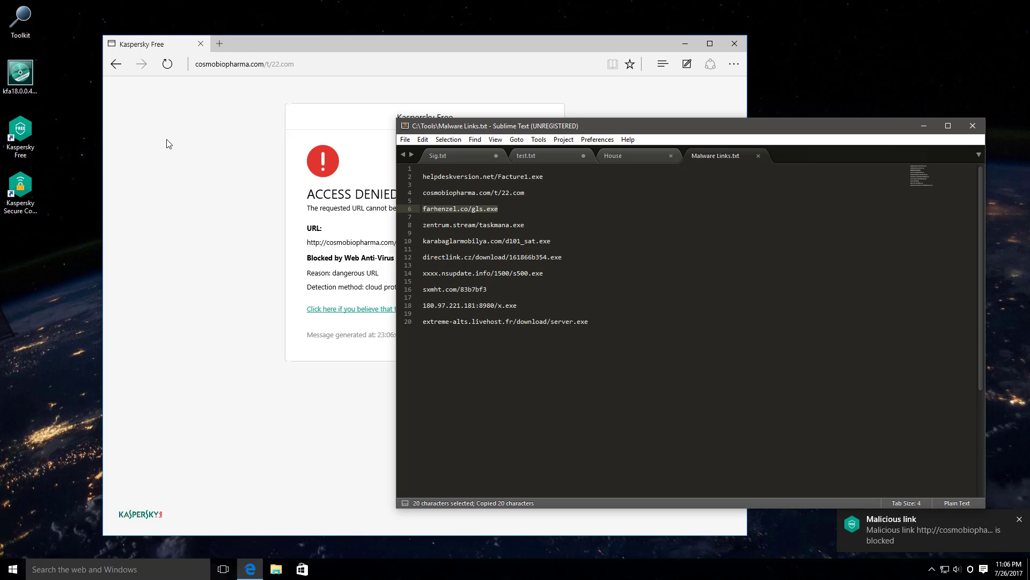
click(169, 142)
click(249, 62)
key(ctrl+v)
key(Return)
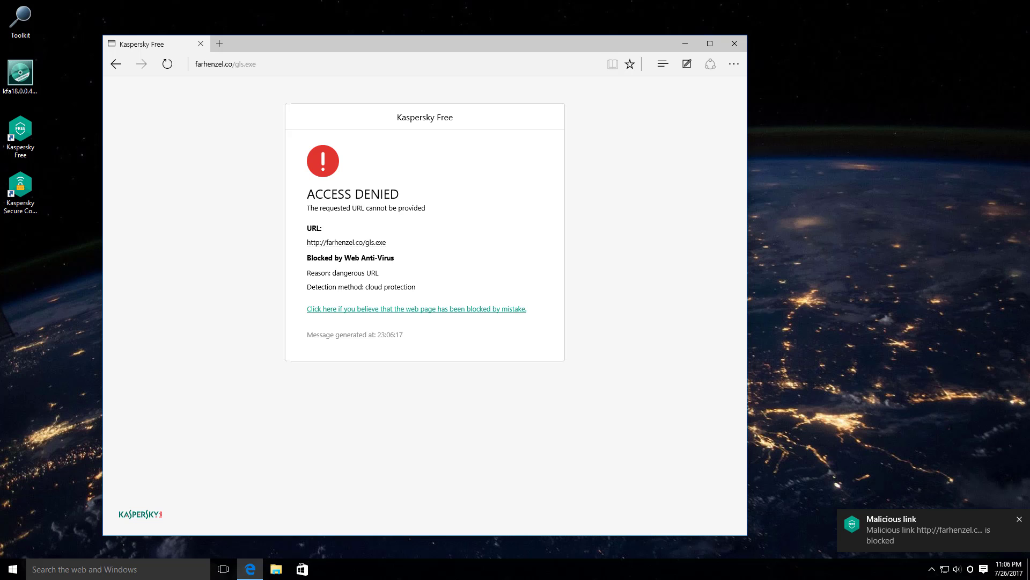
key(alt+Tab)
Step: Load zentrum.stream/taskmana.exe from the list in Edge so Kaspersky blocks it
drag(525, 224, 423, 225)
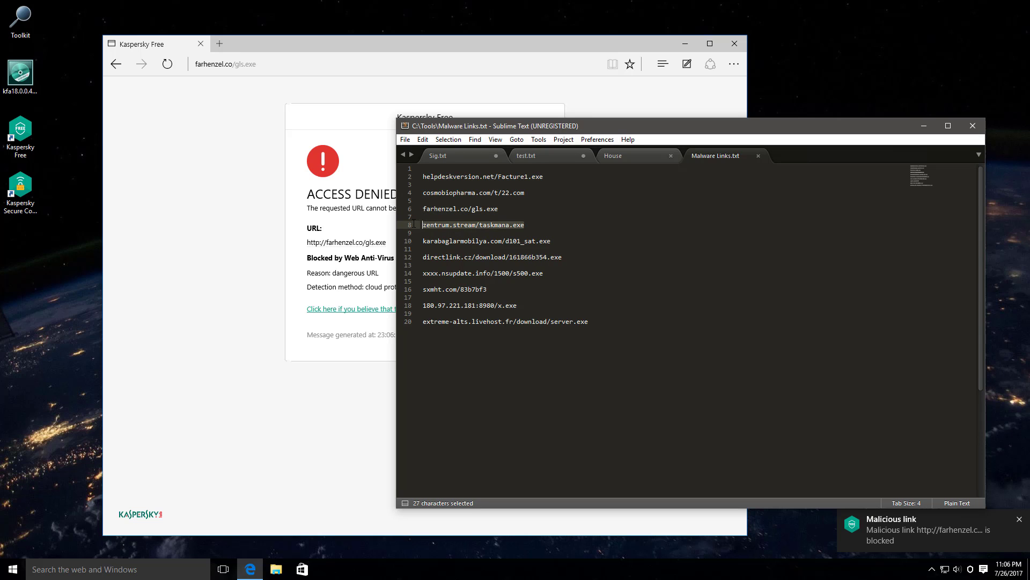
click(285, 90)
click(289, 65)
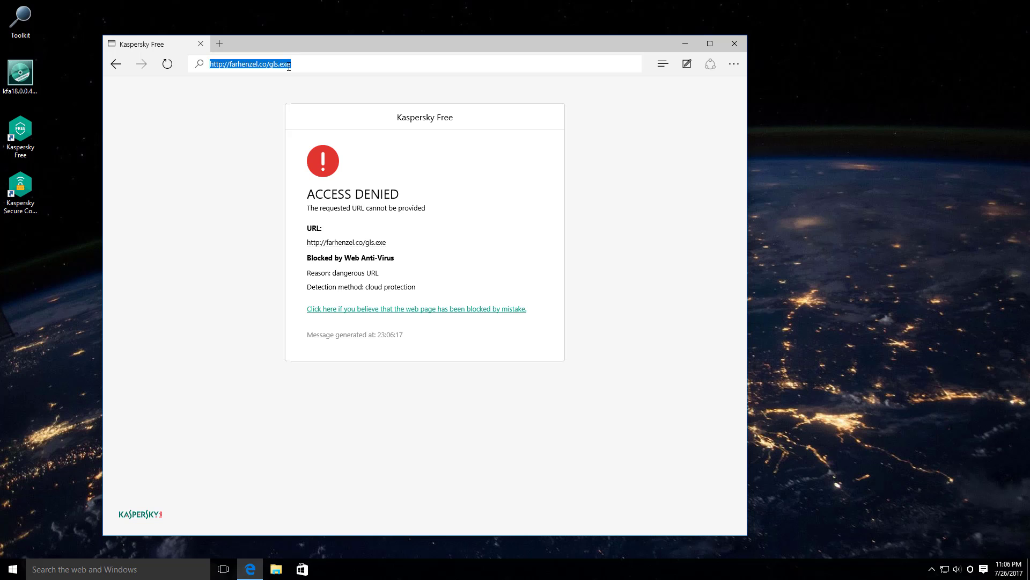
key(ctrl+v)
key(Return)
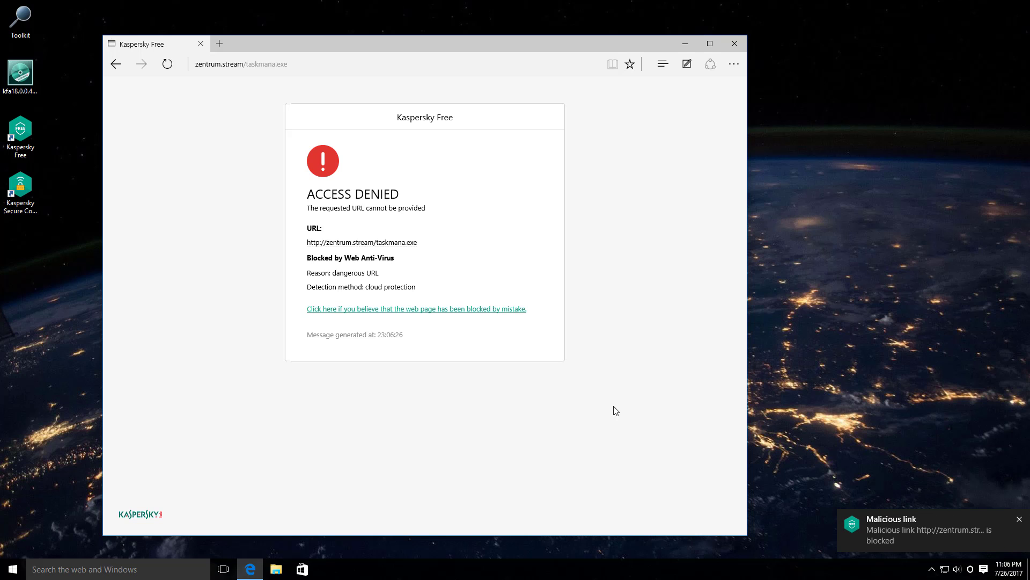
Step: Load karabaglarmobilya.com/d101_sat.exe in Edge and get the Access Denied page
key(alt+Tab)
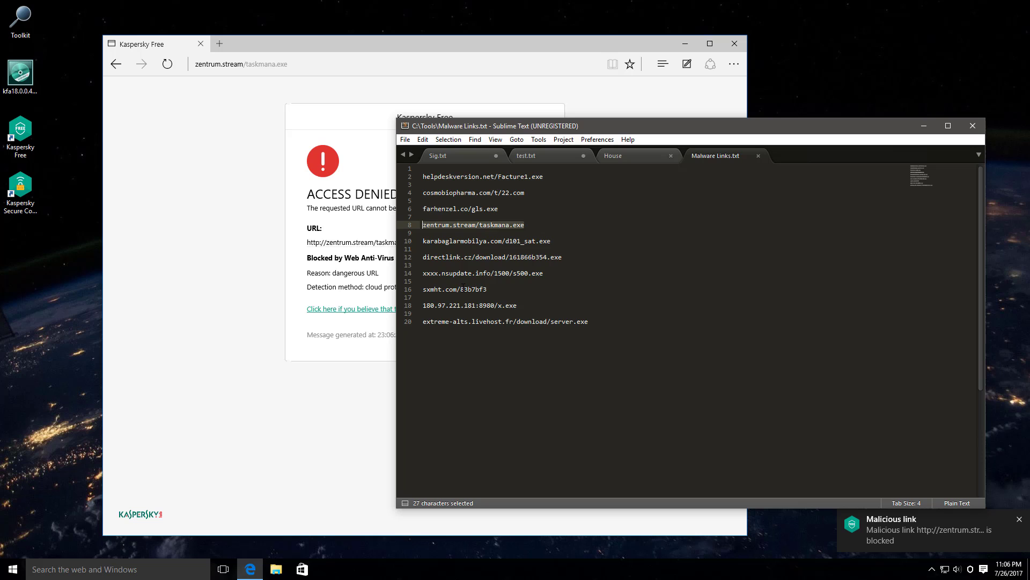
drag(553, 241, 422, 241)
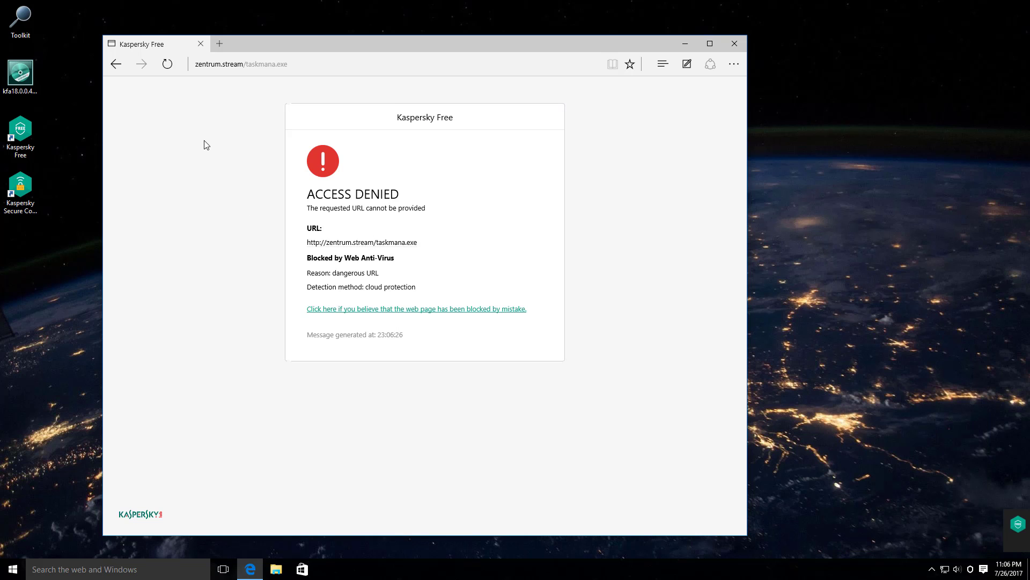
click(233, 64)
key(ctrl+v)
key(Return)
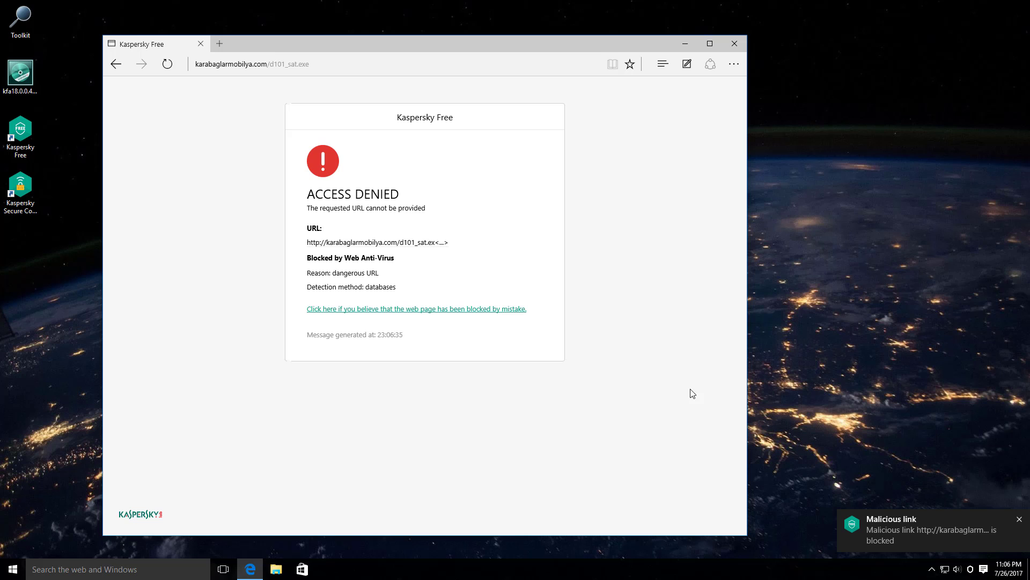
Step: Load directlink.cz/download/161866b354.exe in Edge so Kaspersky cloud protection blocks it
key(alt+Tab)
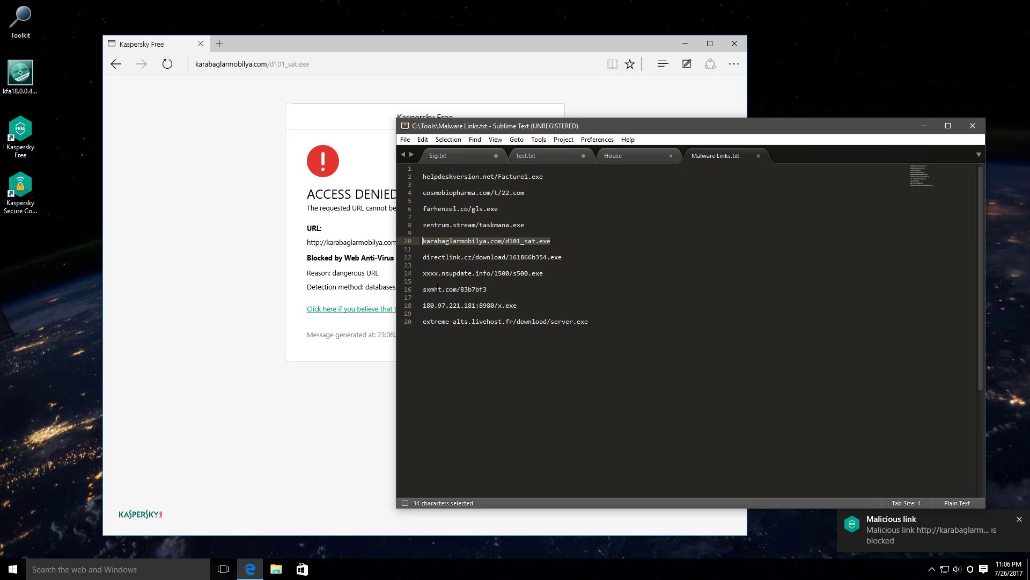
drag(563, 257, 415, 259)
click(196, 223)
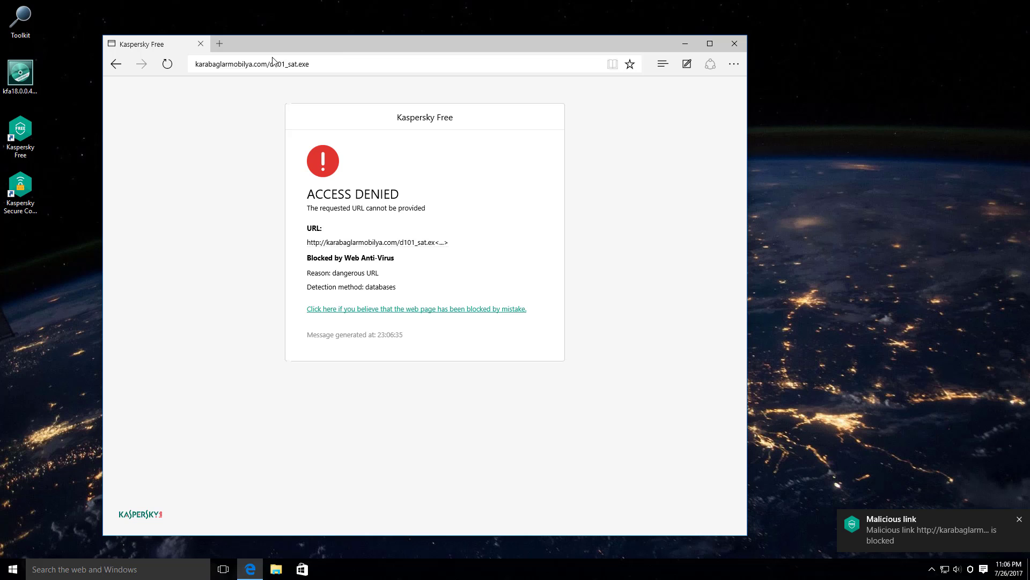
click(269, 65)
key(ctrl+v)
key(Return)
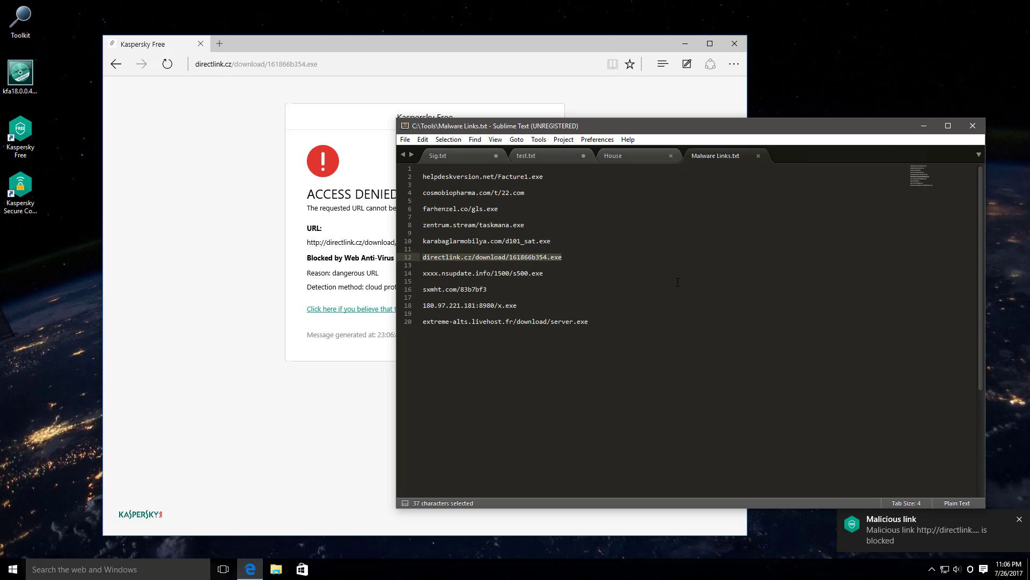
Step: Load xxxx.nsupdate.info/1500/s500.exe in Edge so Kaspersky blocks it
drag(575, 273, 423, 274)
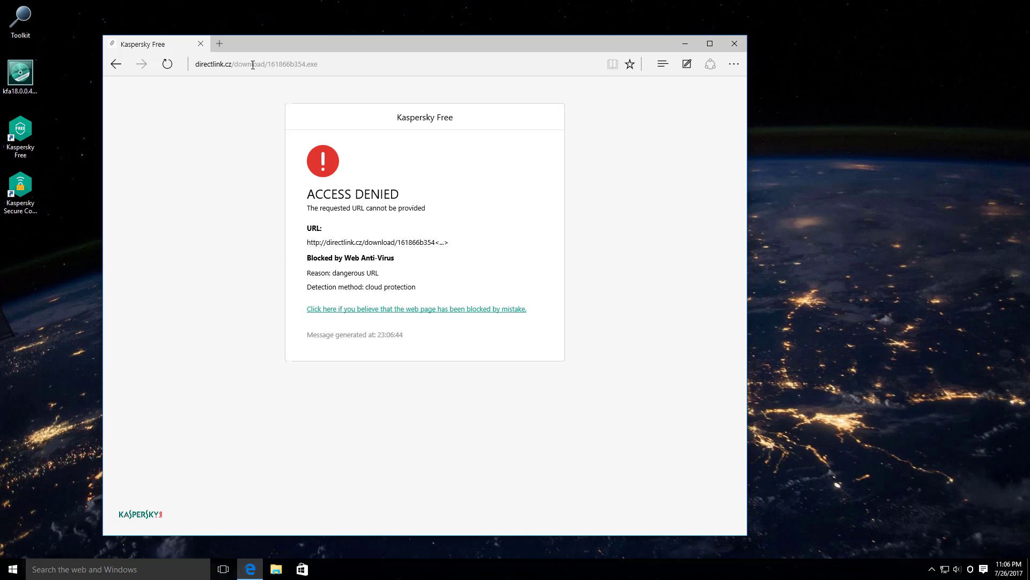
click(253, 65)
key(ctrl+v)
key(Return)
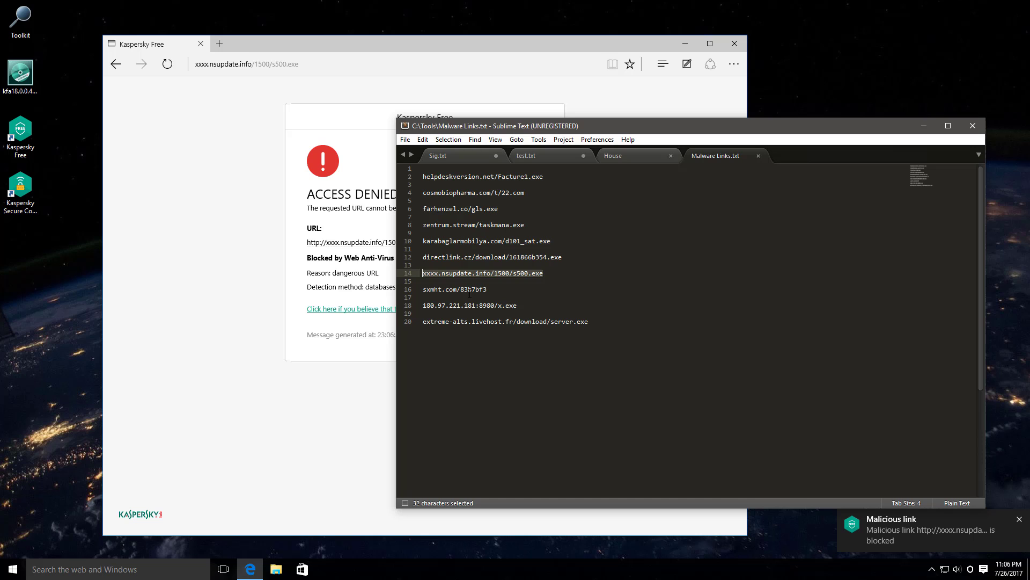
Step: Load sxmht.com/83b7bf3 in Edge to get it blocked, then select the 180.97.221.181:8980/x.exe link
drag(536, 289, 269, 291)
key(ctrl+c)
click(215, 115)
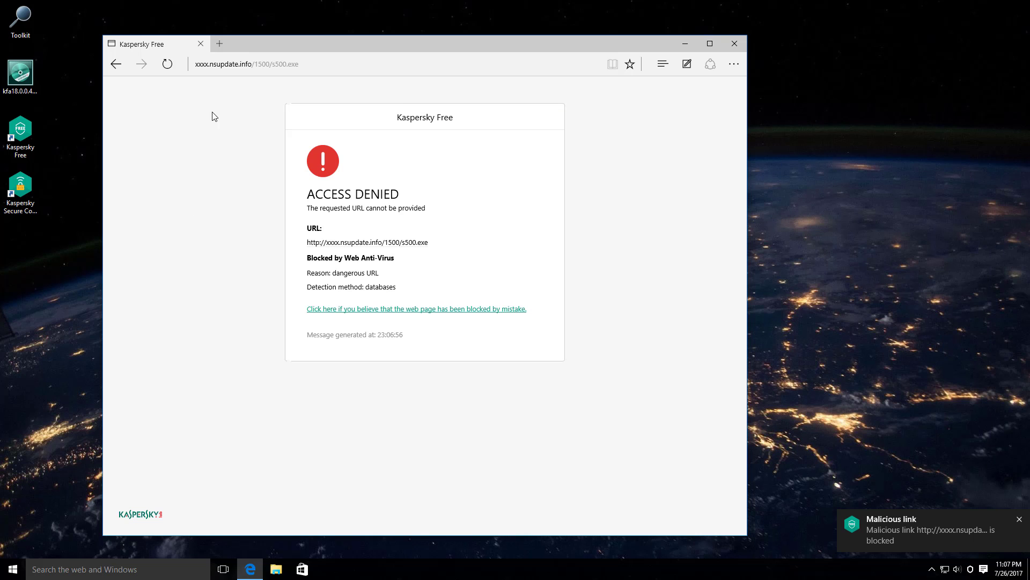
click(230, 60)
key(ctrl+v)
key(Return)
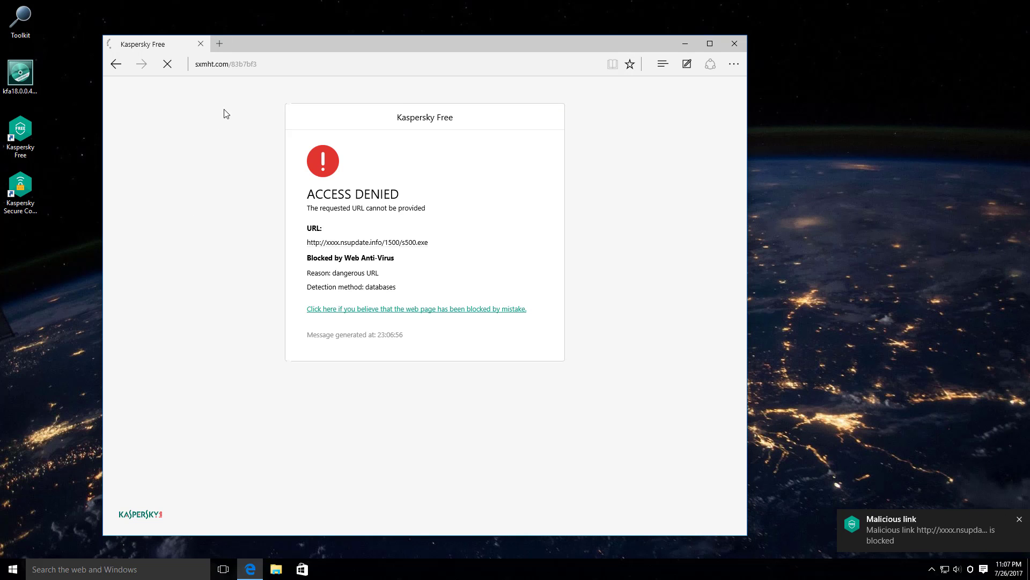
key(alt+Tab)
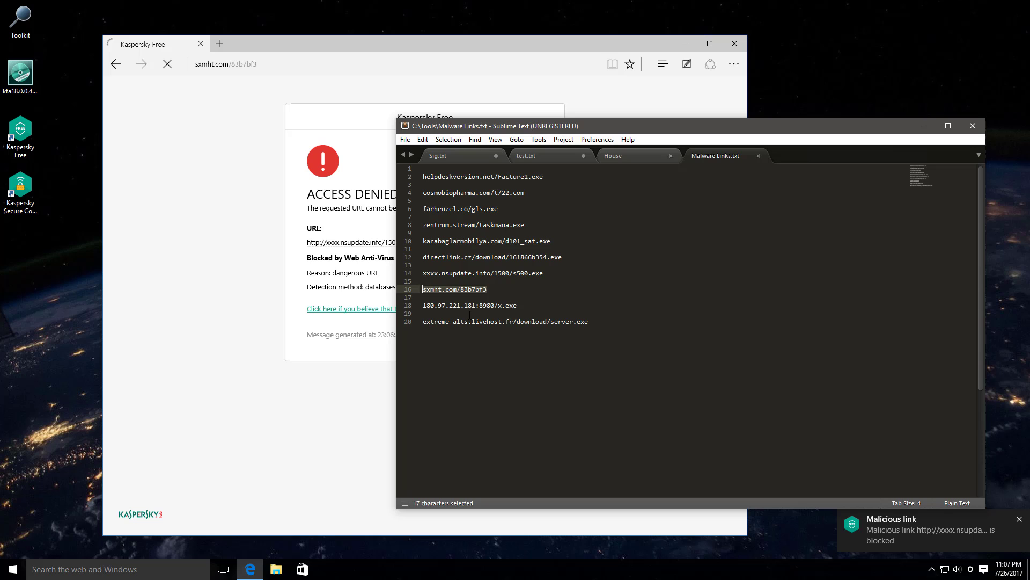
drag(424, 297, 537, 304)
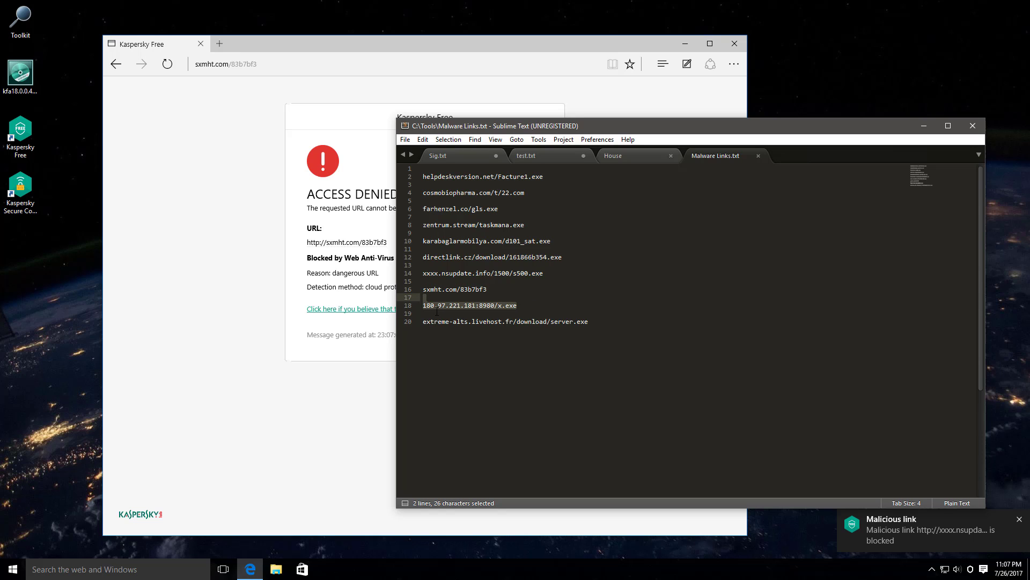
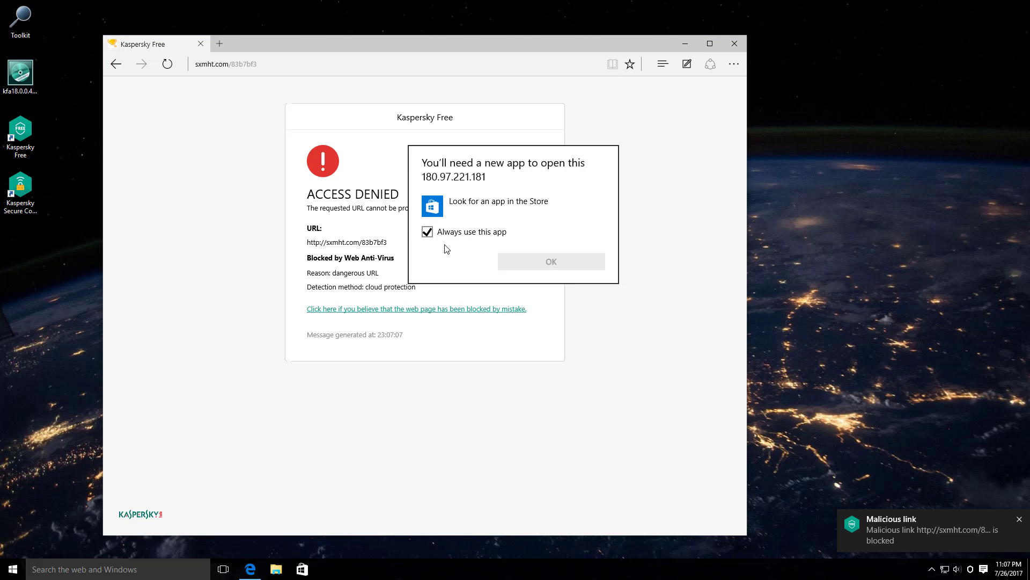
Step: Replace the blocked tab with a new tab and load the previously copied IP address link
click(300, 224)
click(227, 46)
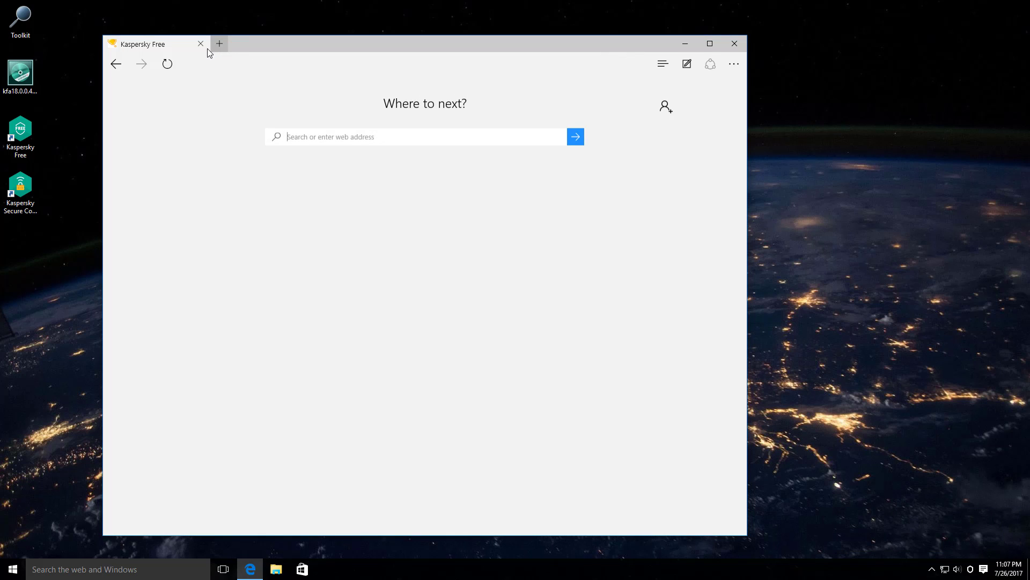
click(202, 44)
click(313, 135)
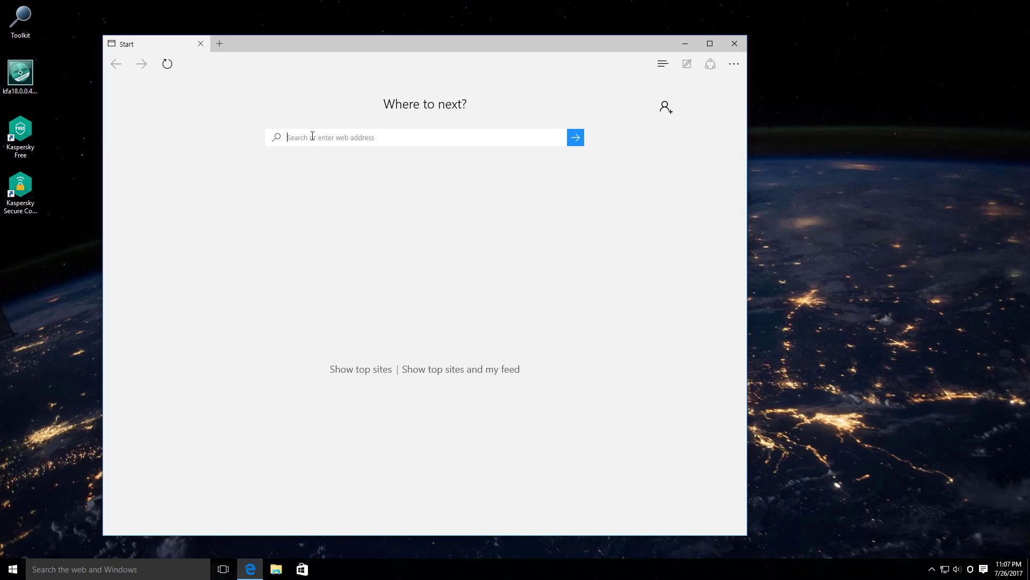
key(ctrl+v)
key(Return)
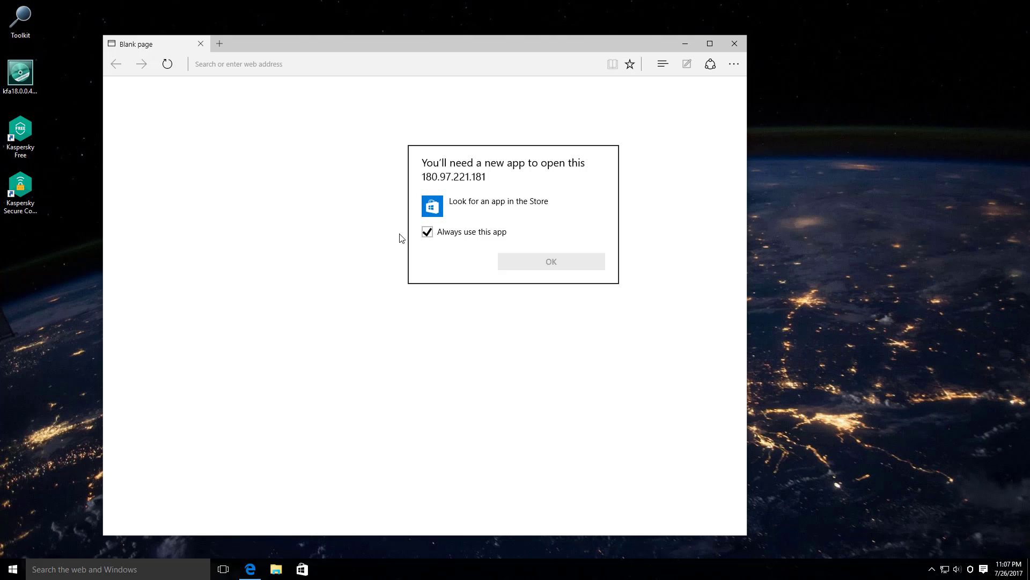
Step: Copy the extreme-alts.livehost.fr/download/server.exe link from line 20 of the Sublime Text list
click(253, 201)
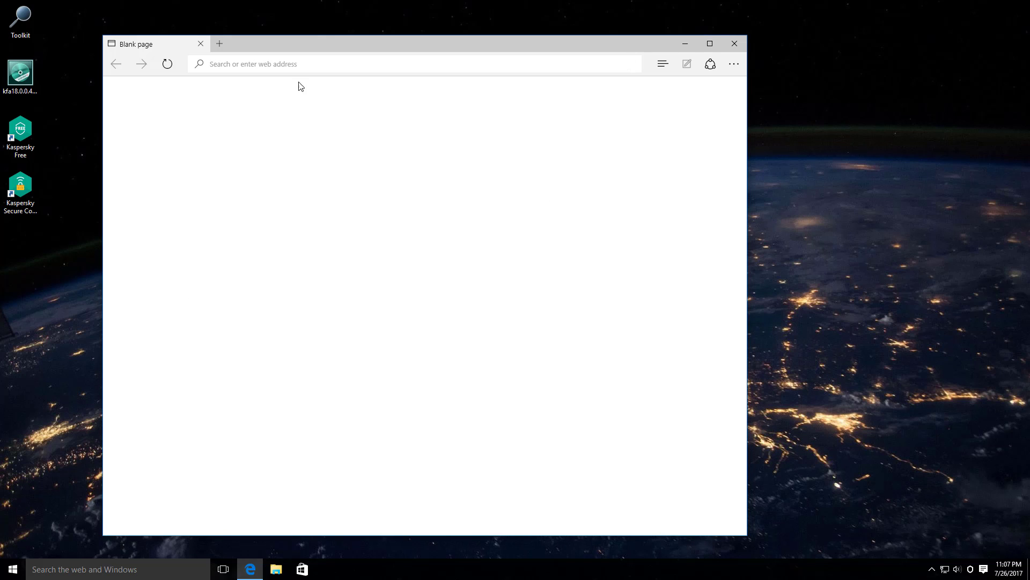
key(alt+Tab)
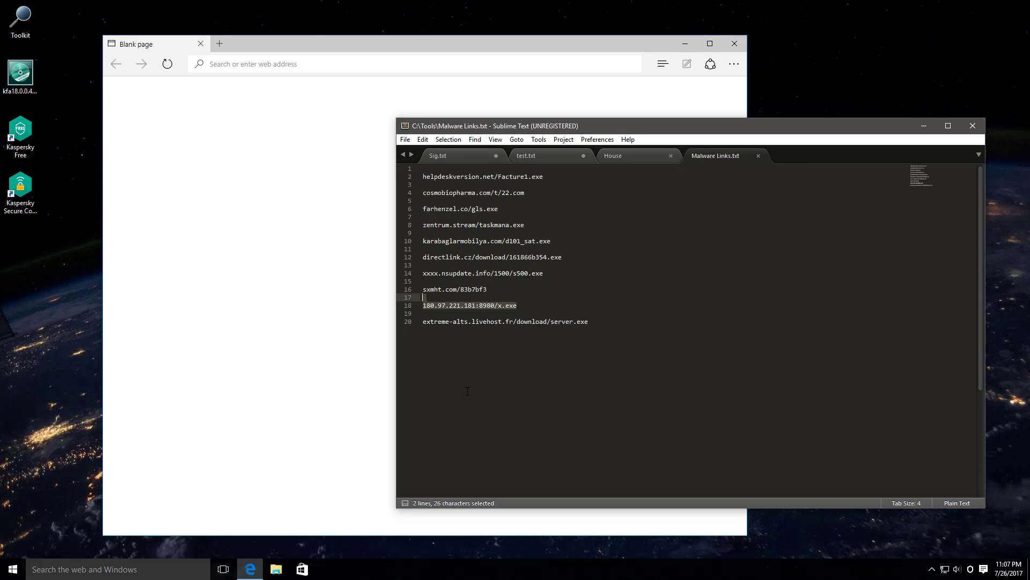
click(583, 322)
drag(583, 322, 422, 322)
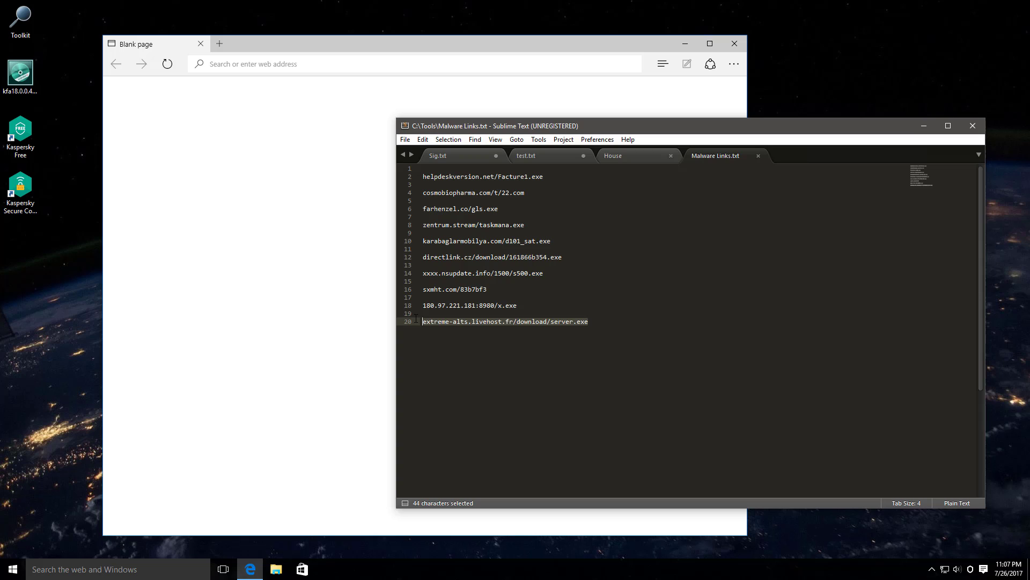
key(ctrl+c)
key(alt+Tab)
Step: Load extreme-alts.livehost.fr/download/server.exe, dismiss Kaspersky's malicious-link alert, and bring up Kaspersky Free
click(272, 69)
key(ctrl+v)
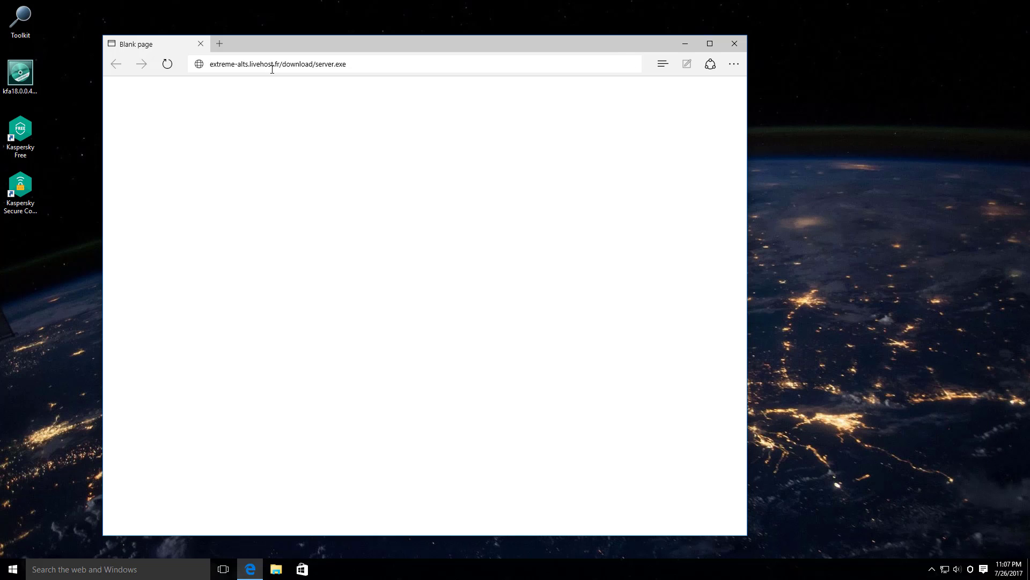
key(Return)
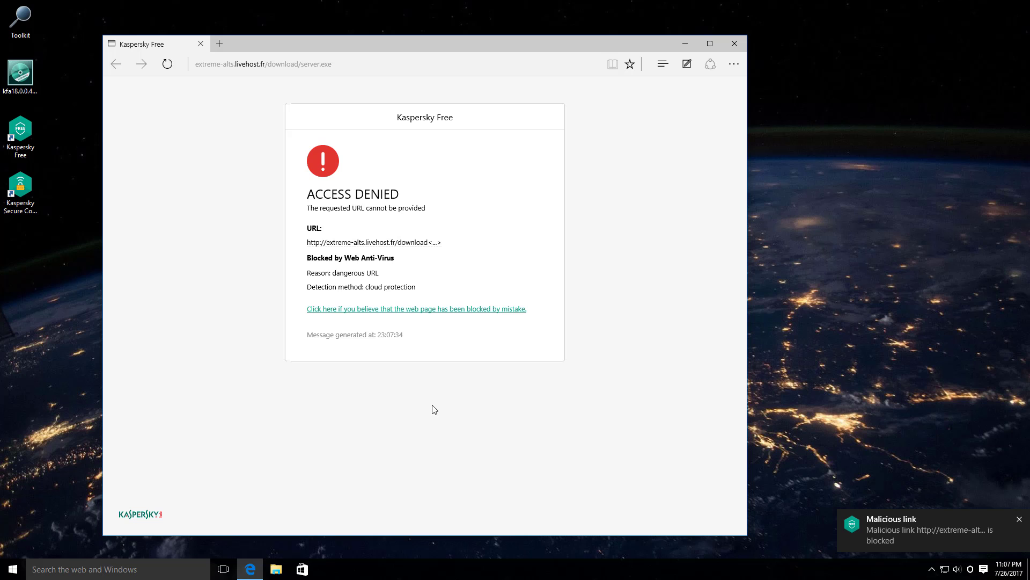
click(1020, 519)
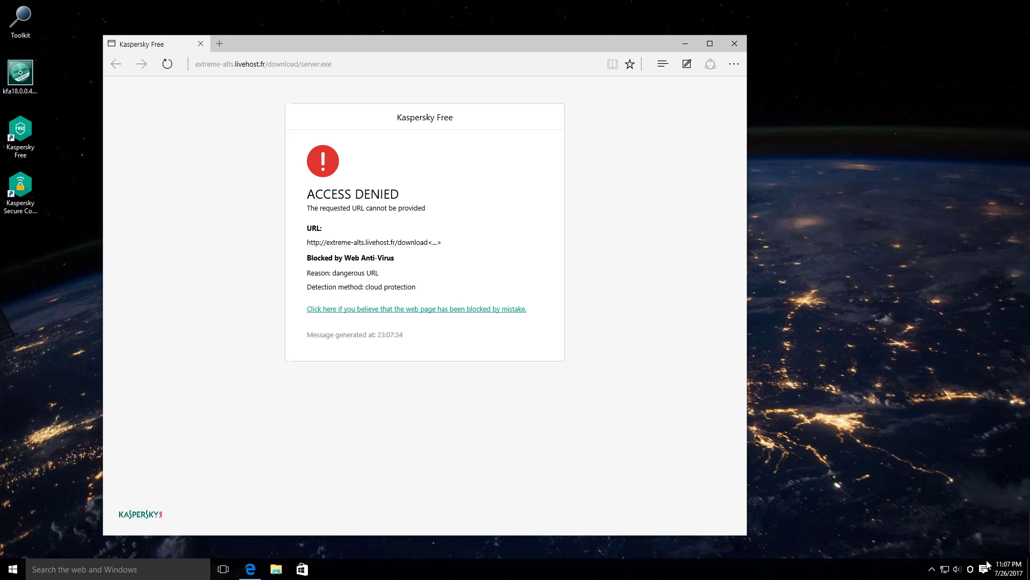
click(971, 570)
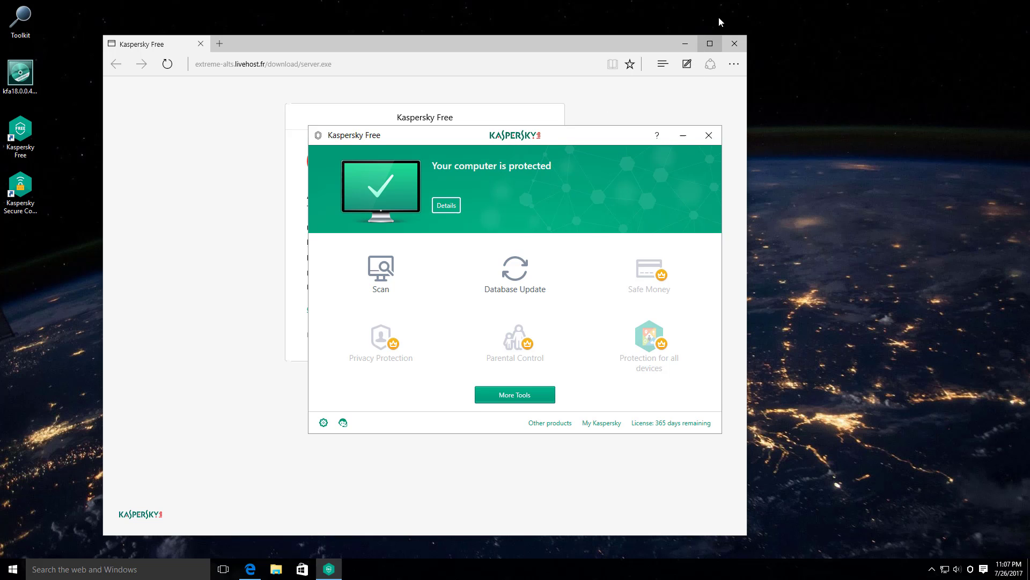
Step: Close Edge, look over Kaspersky Free's More Tools page, then go back home
click(735, 43)
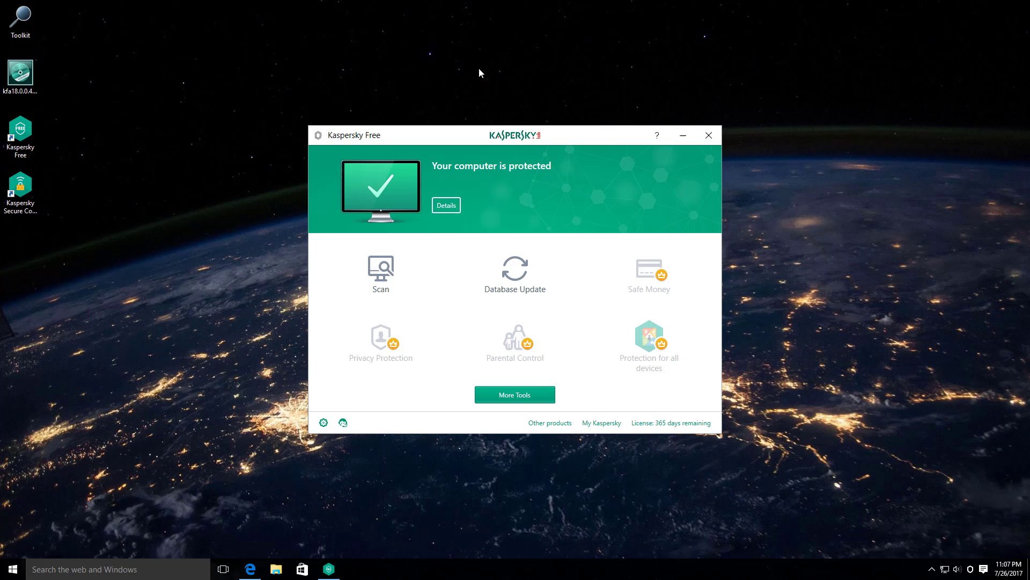
click(500, 401)
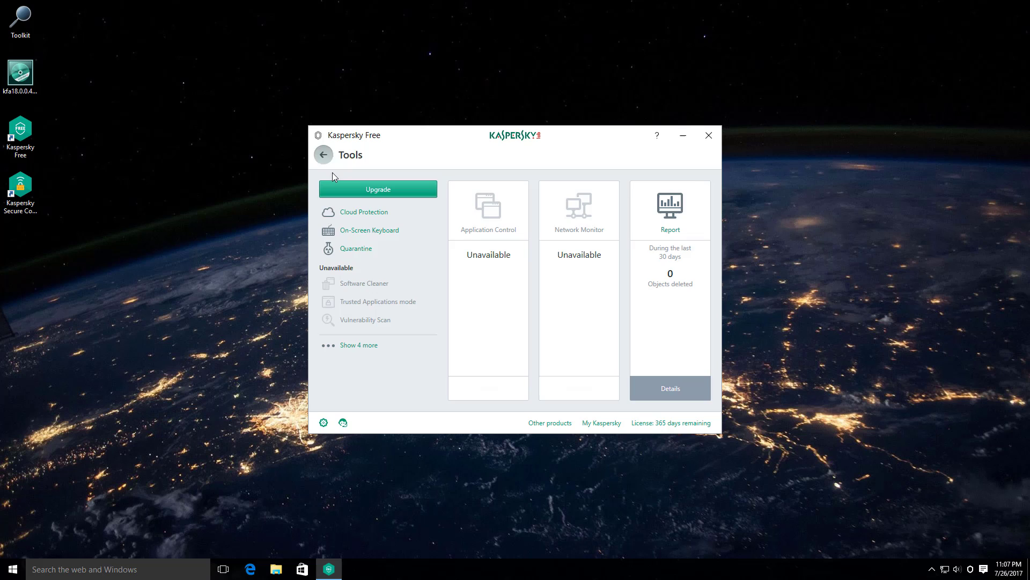
click(324, 156)
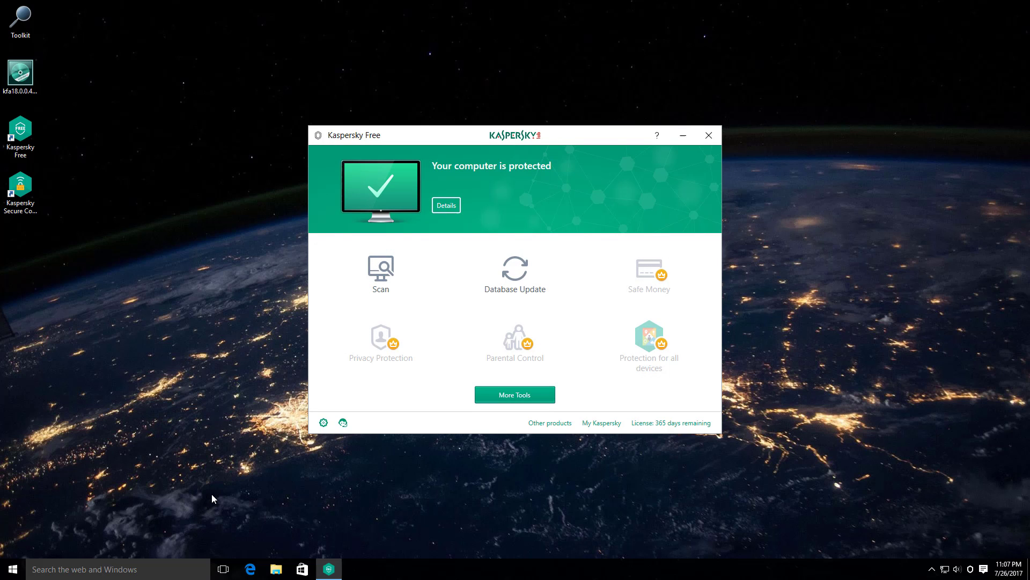